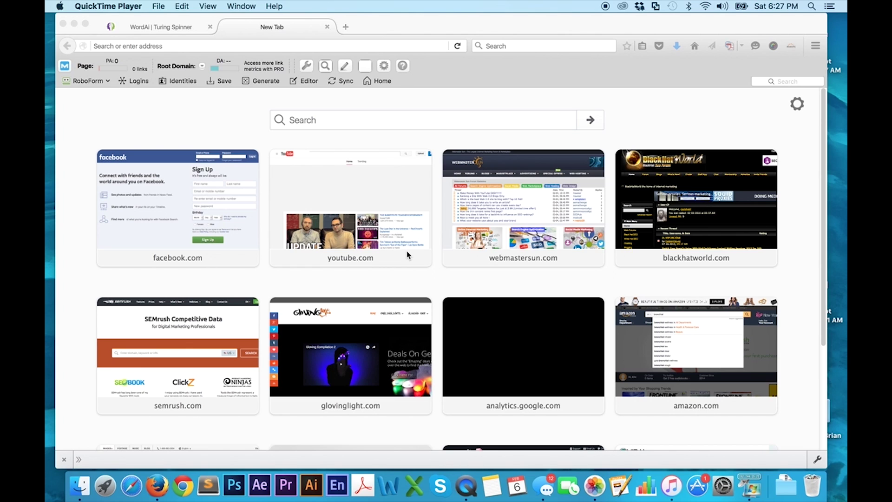
Step: Bring up the WordAi Turing Spinner page, switch to the remote desktop and open Kontent Machine's Article Getter tool
click(176, 28)
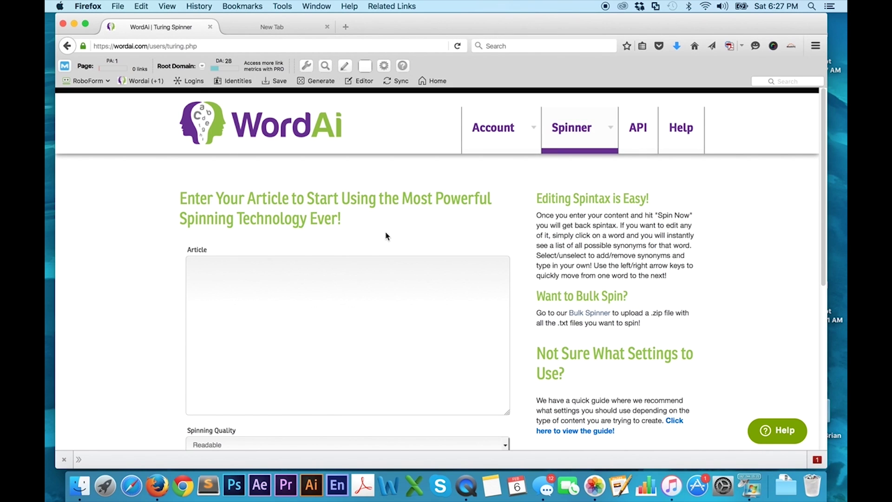
mouse_move(823, 143)
mouse_down()
mouse_move(826, 177)
mouse_move(819, 138)
mouse_up()
click(754, 488)
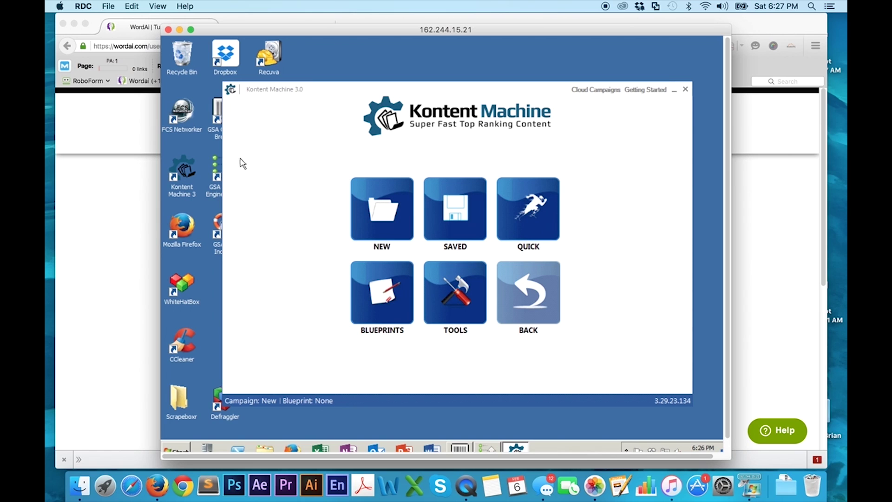
drag(307, 127, 366, 135)
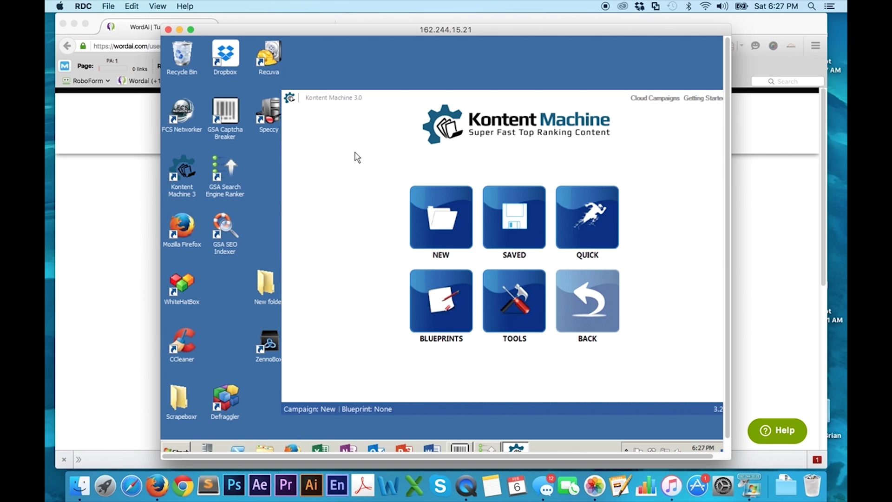
drag(411, 106, 340, 92)
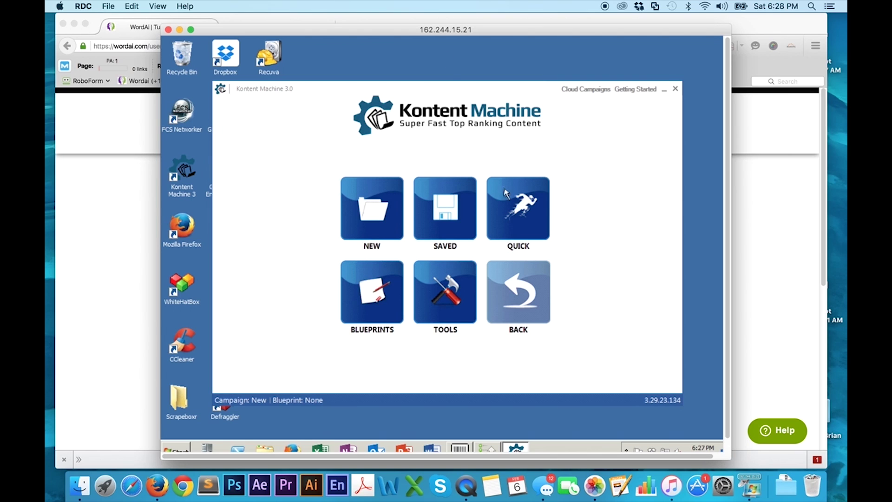
click(461, 286)
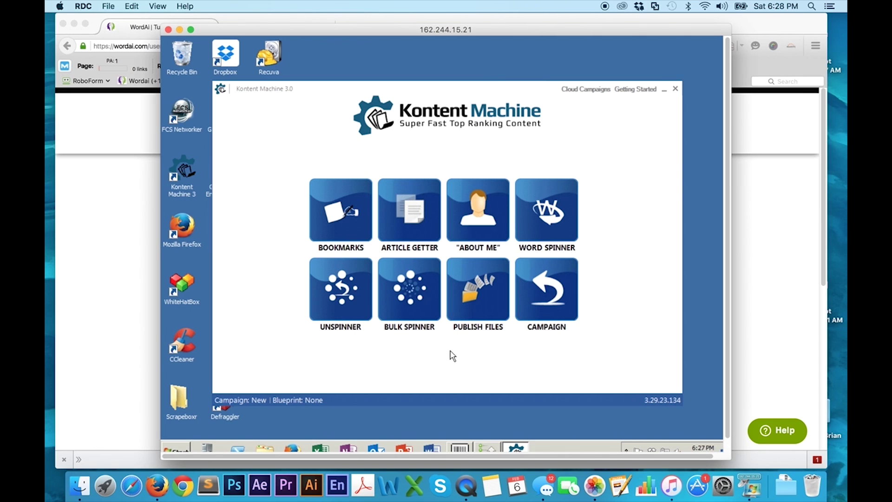
click(411, 200)
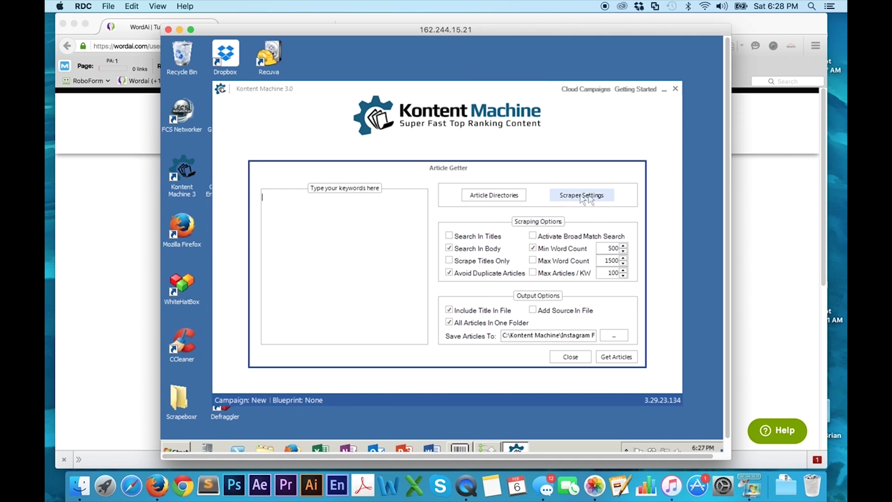
Step: Review the Article Getter's list of article directories and apply the existing selection
click(487, 195)
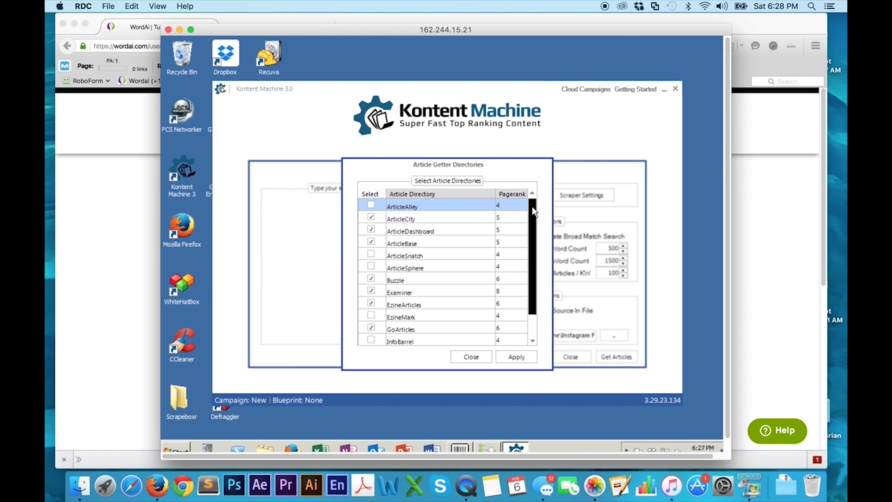
drag(534, 212, 539, 233)
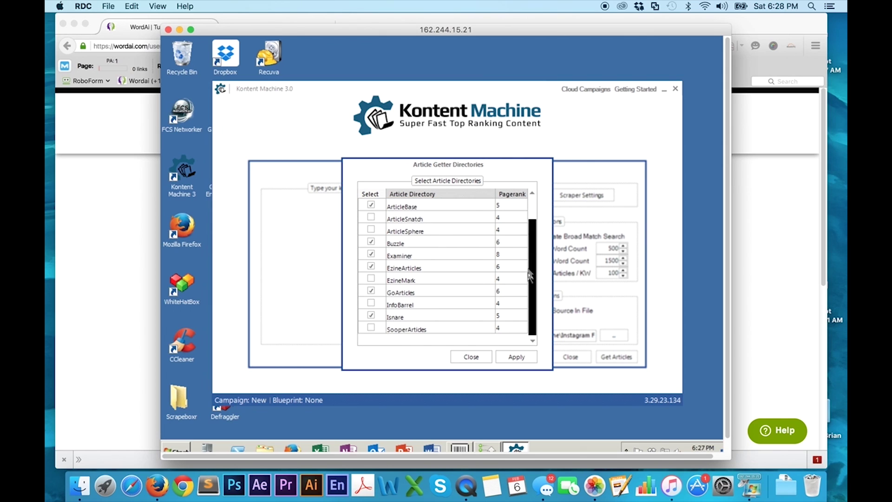
click(522, 358)
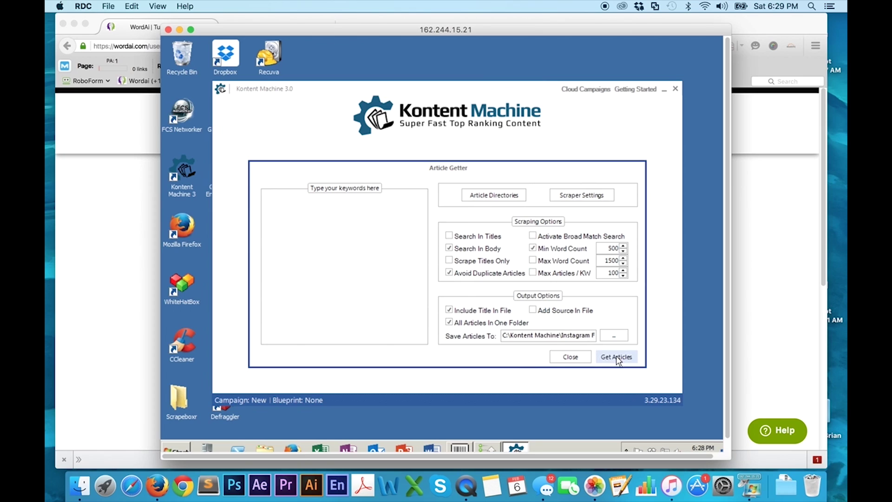
Step: Enter "inbound marketing" as the Article Getter keyword and download the matching articles
text(inbound ark)
key(BackSpace)
key(BackSpace)
key(BackSpace)
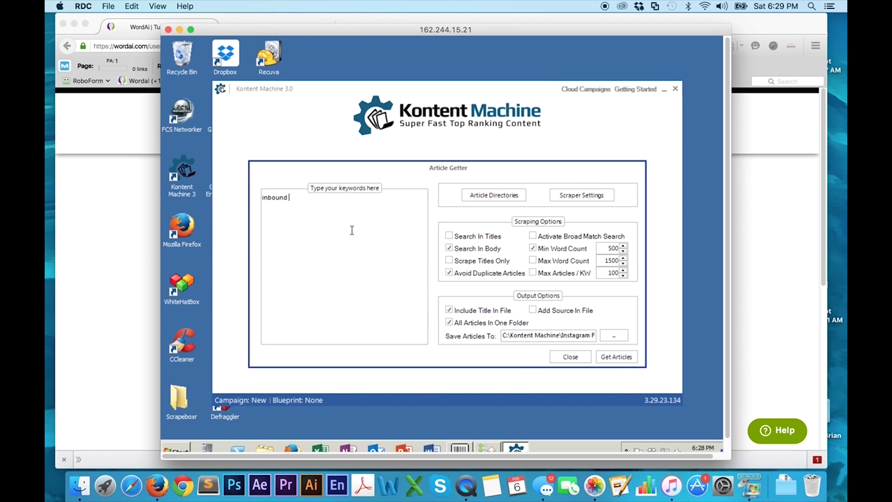
text(marketing)
click(616, 361)
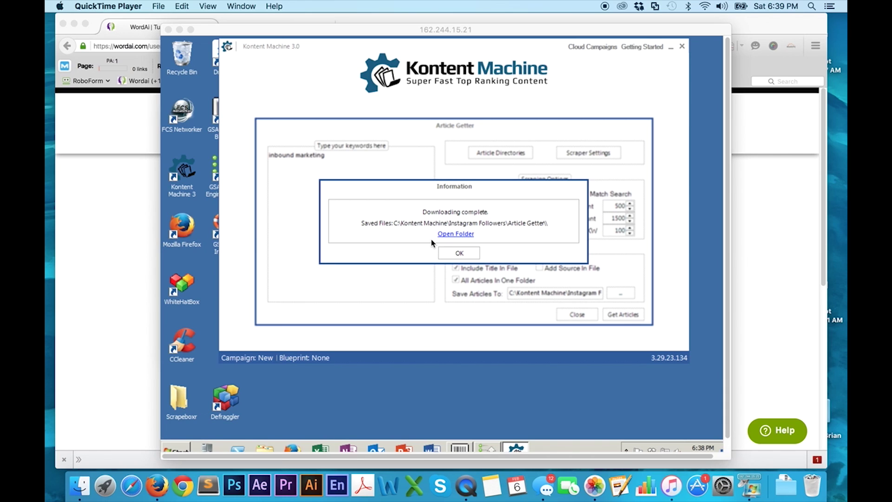
Step: Open the Article Getter output folder inside Kontent Machine\Instagram Followers on the remote computer's C: drive
click(265, 449)
click(268, 448)
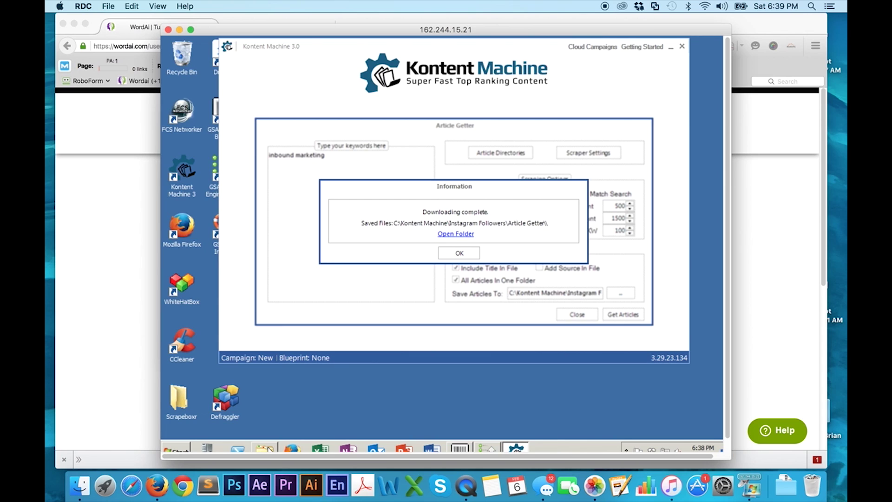
click(199, 246)
double_click(305, 170)
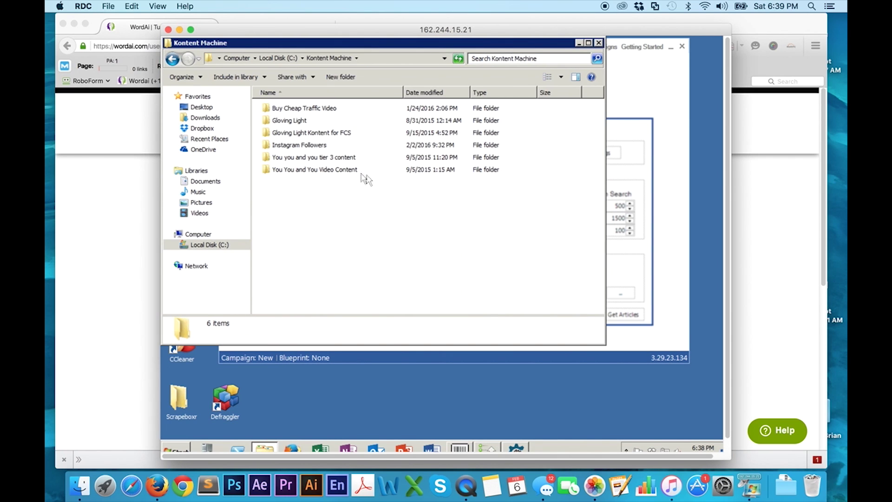
click(322, 146)
double_click(323, 146)
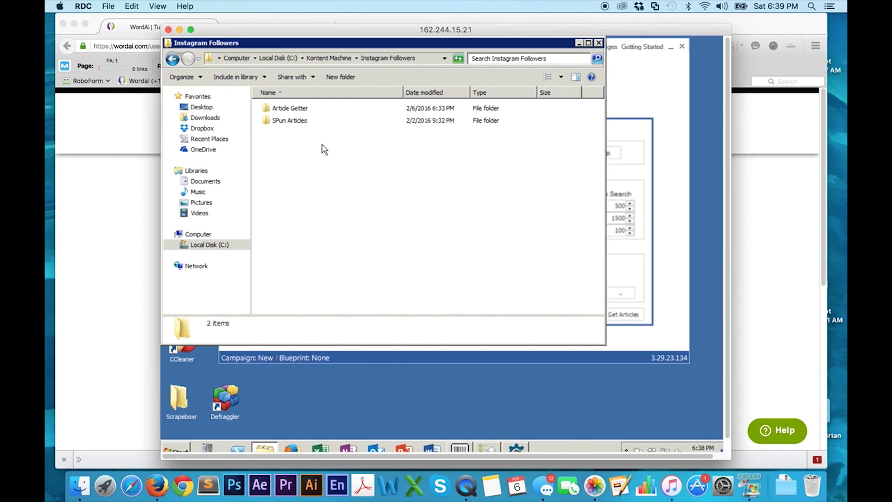
click(300, 110)
double_click(300, 110)
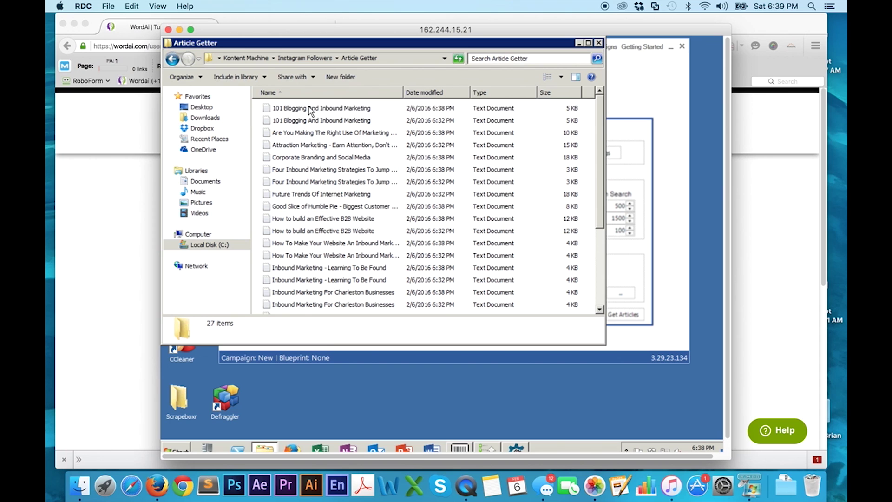
Step: Copy the full text of "101 Blogging And Inbound Marketing" into the article field of WordAi's Turing Spinner
click(310, 110)
double_click(311, 109)
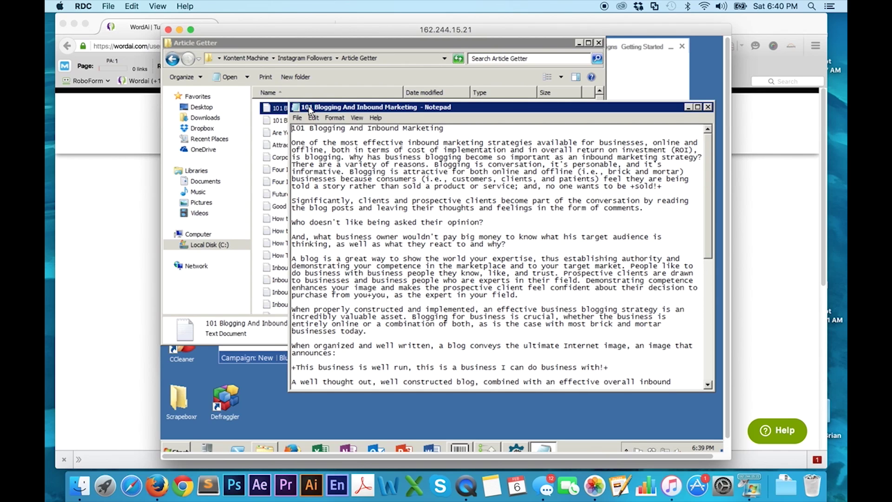
key(ctrl+a)
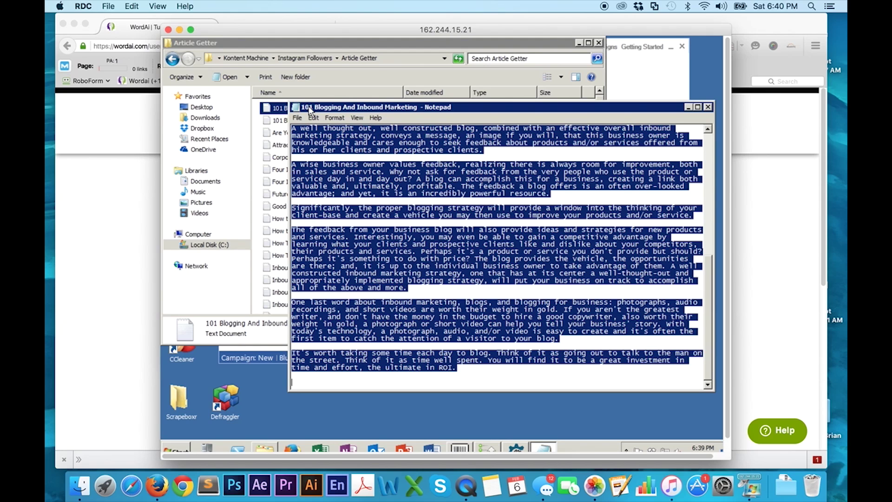
click(129, 123)
click(223, 291)
key(super+v)
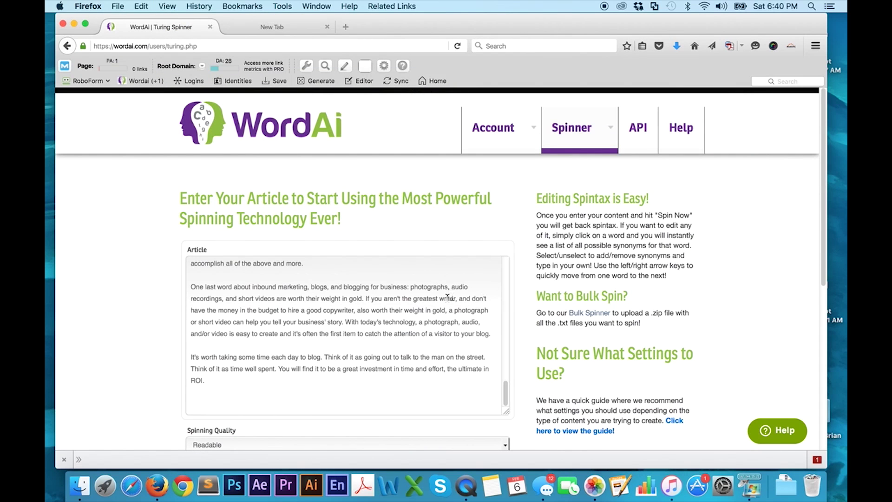
drag(507, 395, 507, 268)
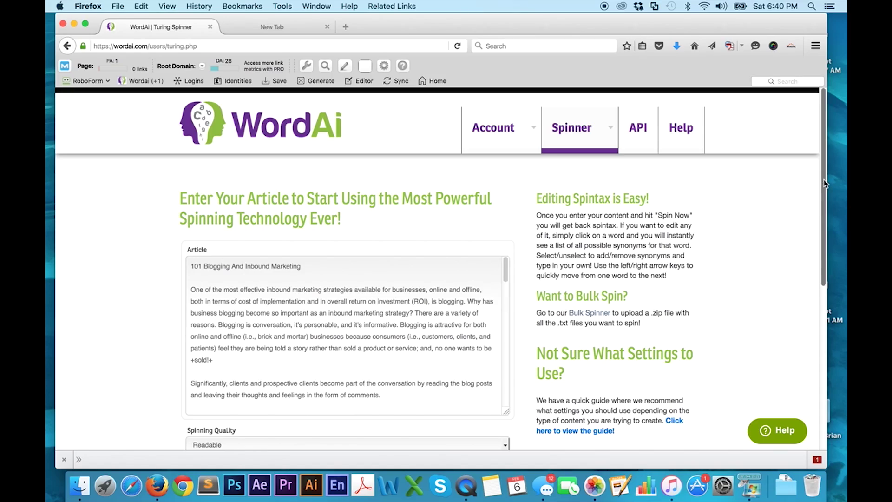
Step: Spin the article at Very Readable quality, with automatic paragraph spinning and title adding or spinning set to Nested Spintax
scroll(830, 248, down, 5)
scroll(830, 249, down, 4)
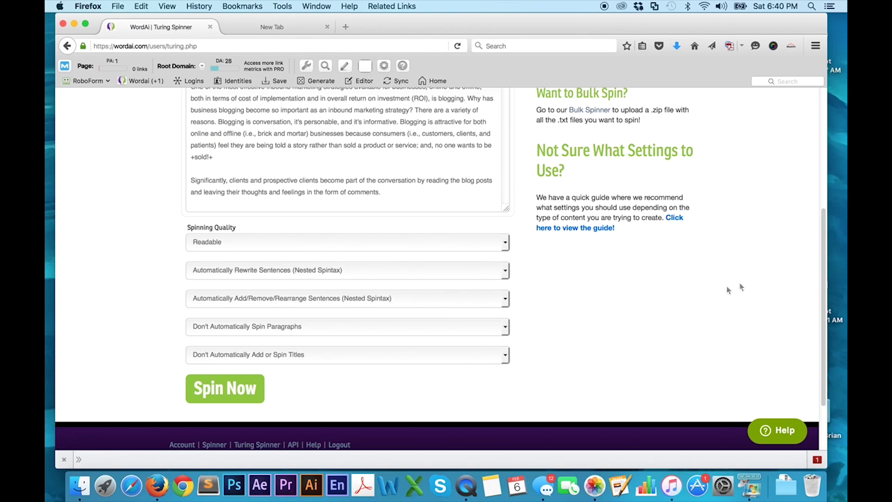
click(506, 246)
click(447, 285)
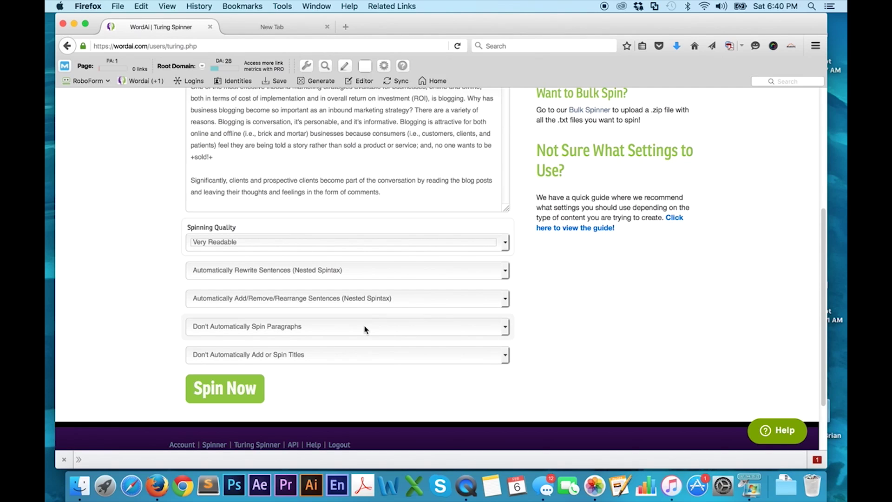
click(504, 330)
click(465, 342)
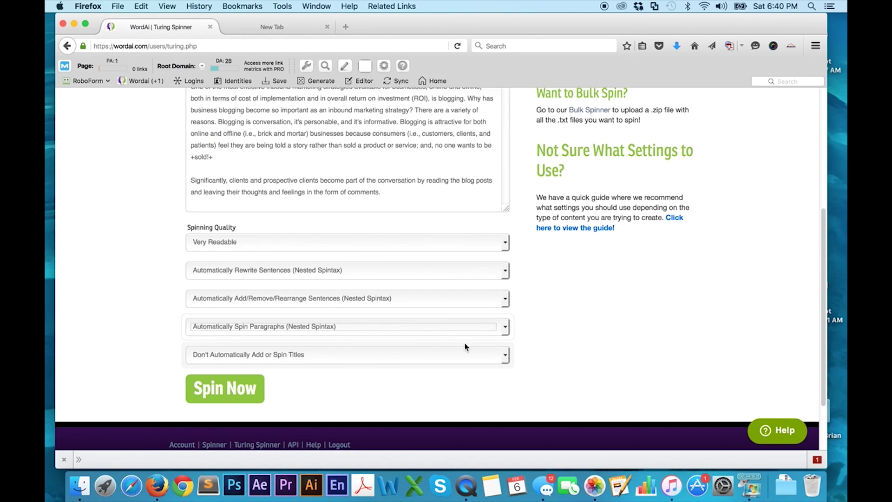
click(505, 357)
click(464, 367)
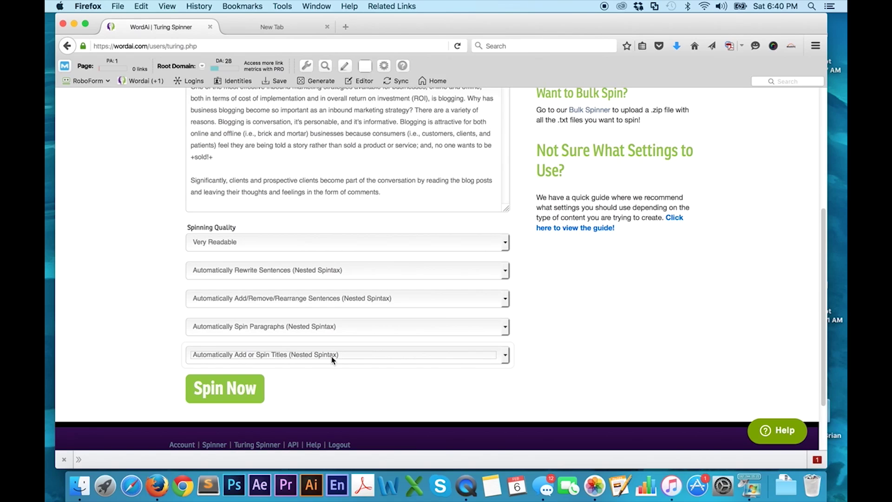
click(250, 385)
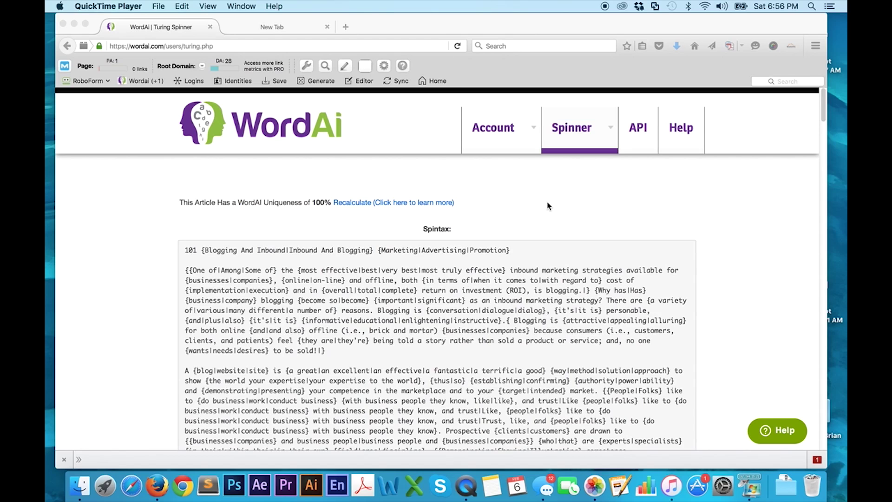
Step: Examine the generated spintax and the super unique spin of the article below it
drag(821, 103, 824, 118)
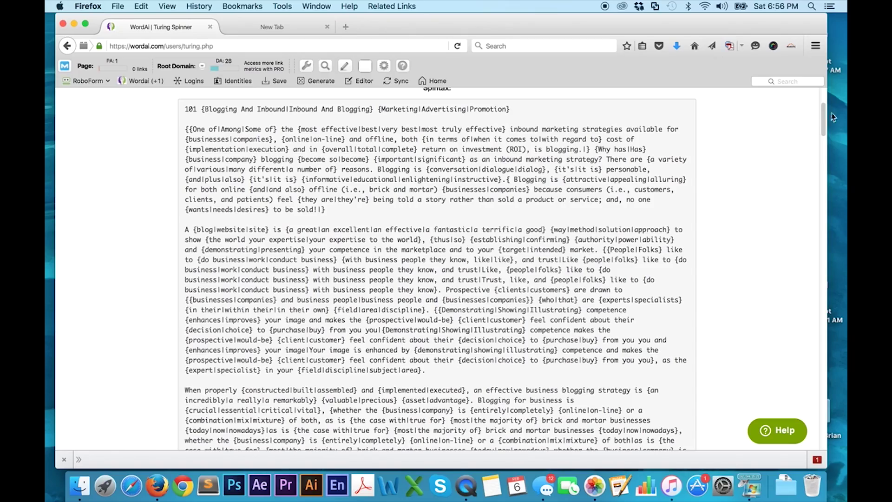
drag(824, 121, 829, 191)
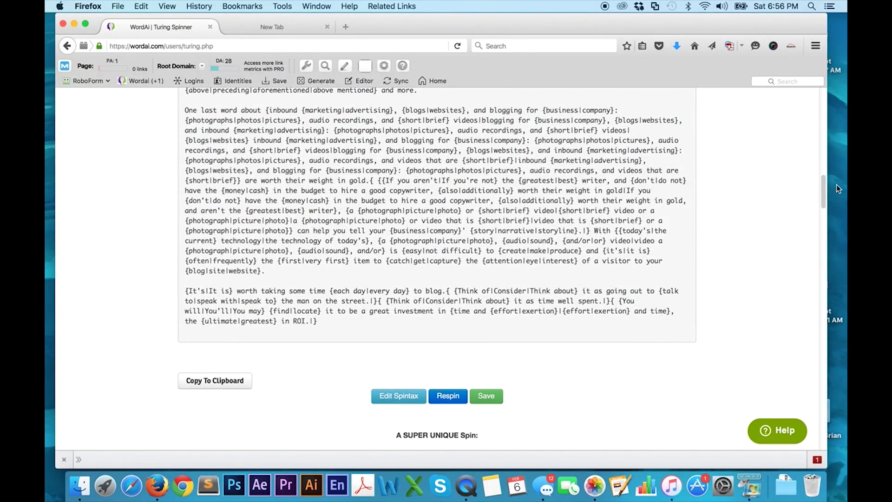
drag(825, 190, 819, 180)
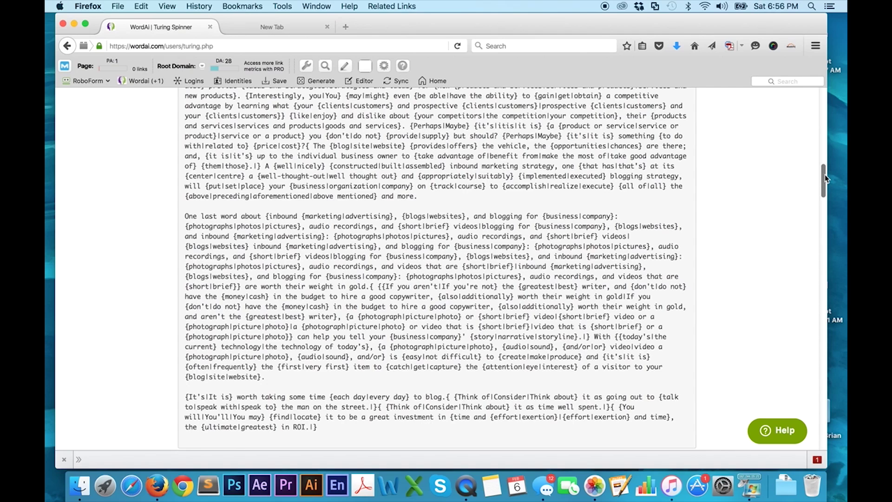
drag(825, 176, 824, 180)
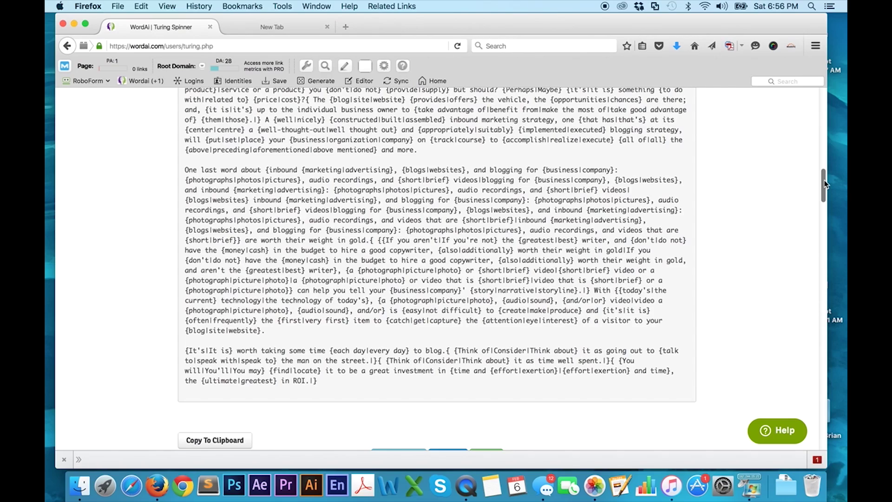
drag(825, 180, 825, 228)
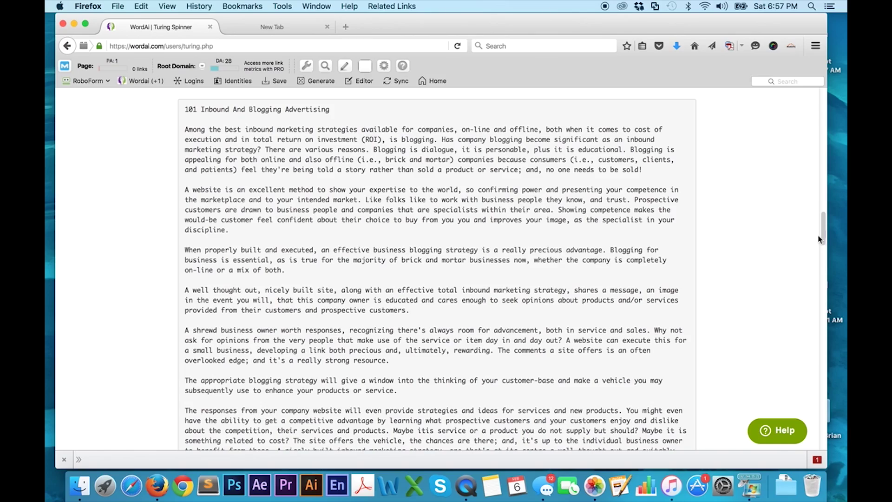
drag(824, 236, 761, 96)
Step: Return to an empty Turing Spinner form and open its Bulk Spinner page to view the upload requirements
mouse_move(599, 136)
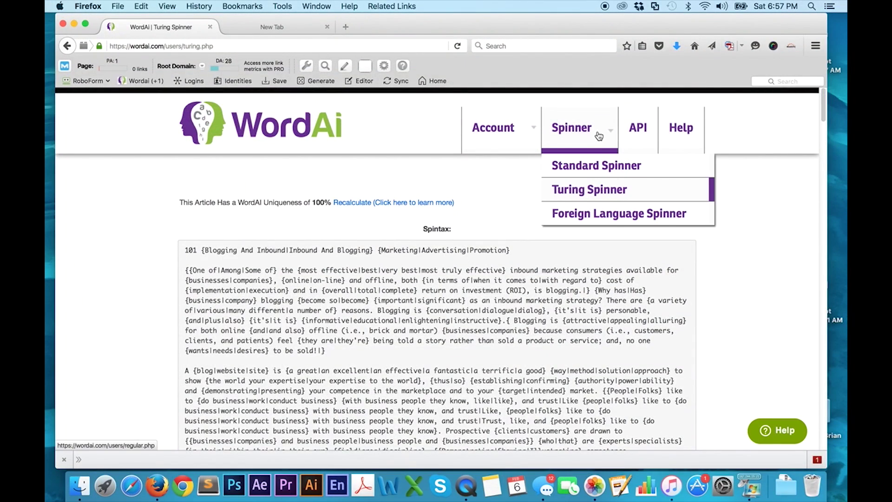
click(596, 190)
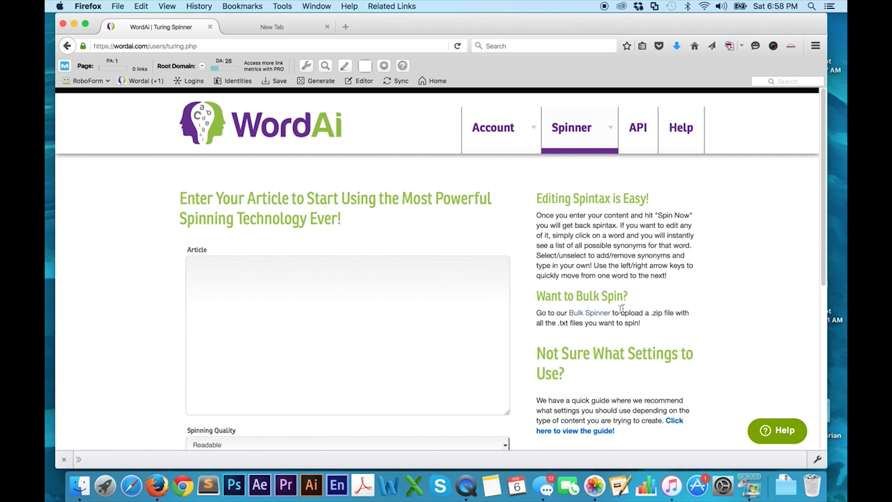
click(589, 313)
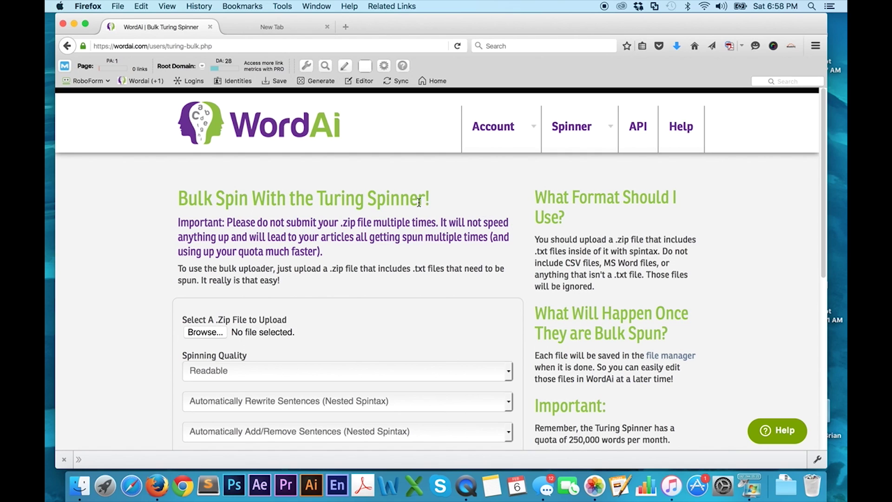
Step: Switch to WordAi's Standard Spinner and open its Bulk Spinner page
mouse_move(548, 153)
click(591, 166)
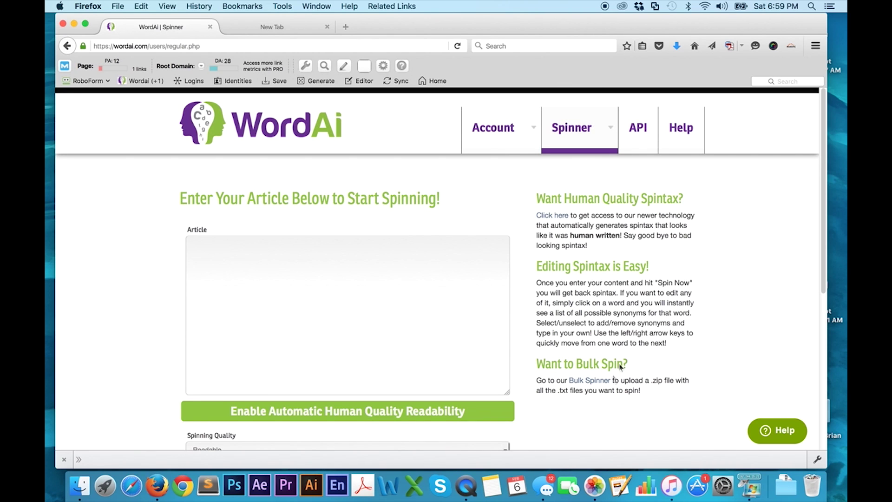
click(594, 382)
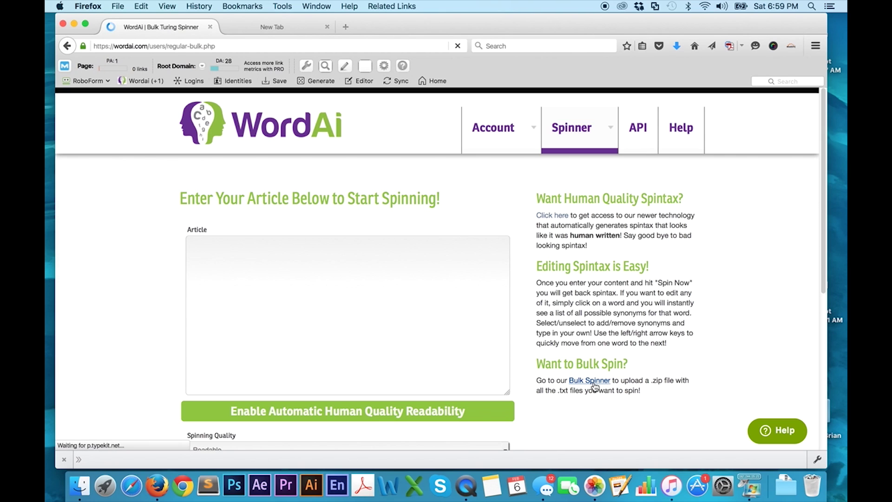